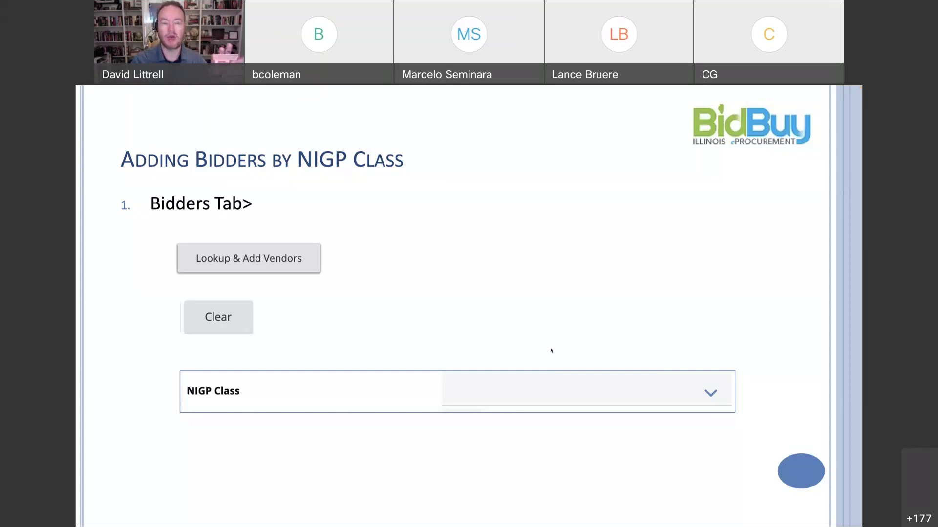
key("Right")
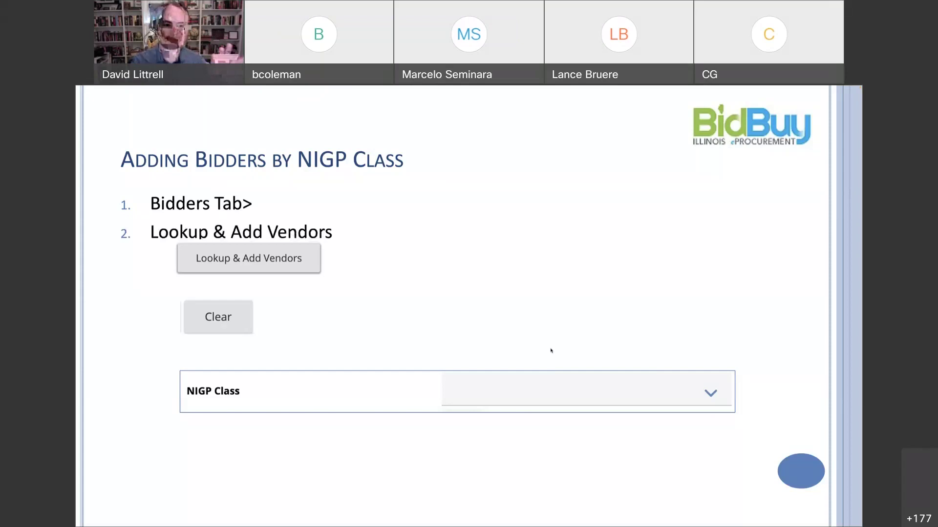
key("Right")
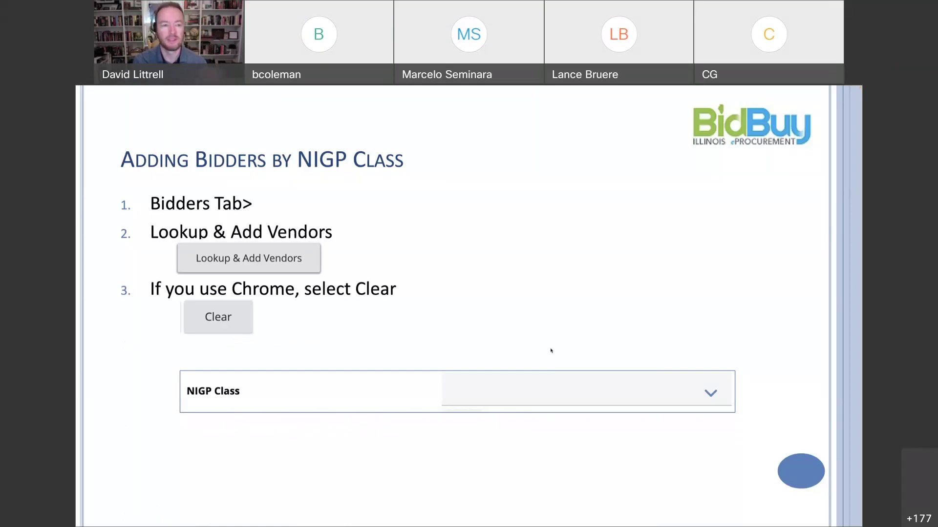
key("Right")
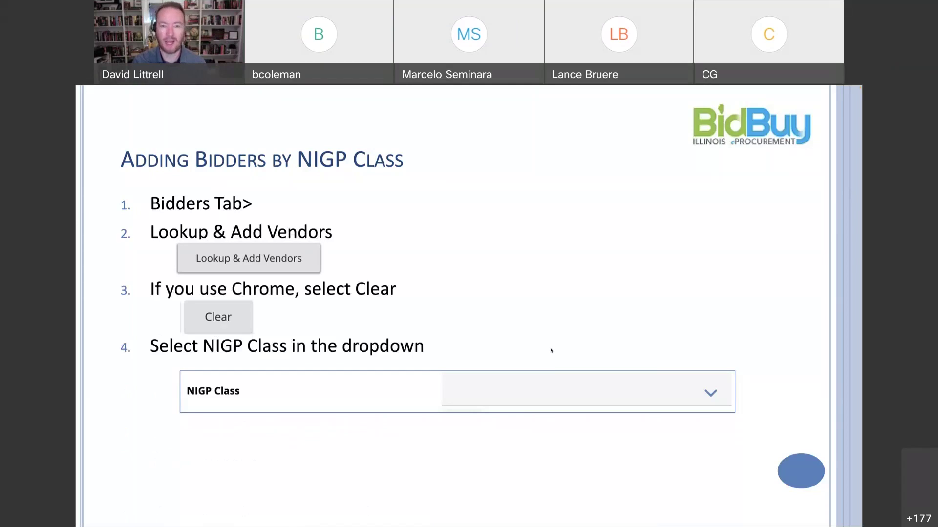
key("Right")
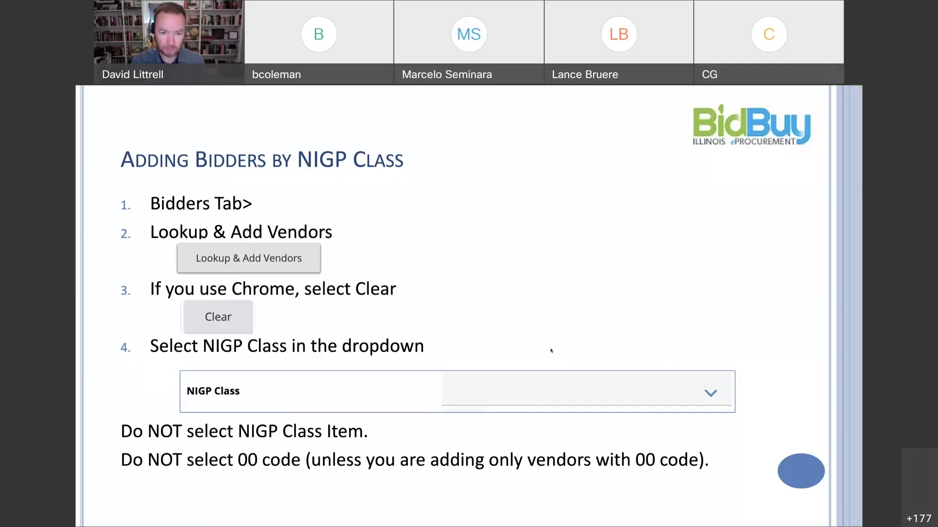
Leave the slideshow, switch to the BidBuy bid page in Chrome and open the vendor lookup from the bid's Bidders section.
key("Escape")
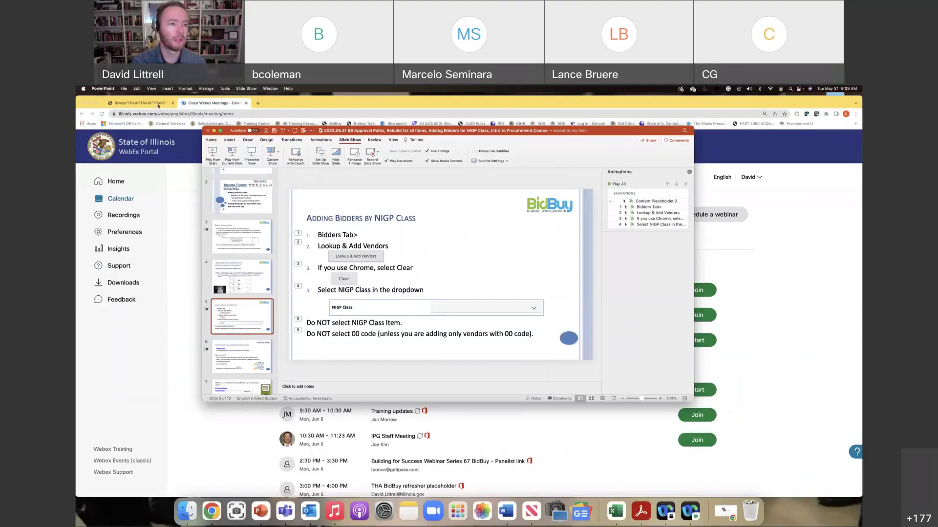
left_click(157, 103)
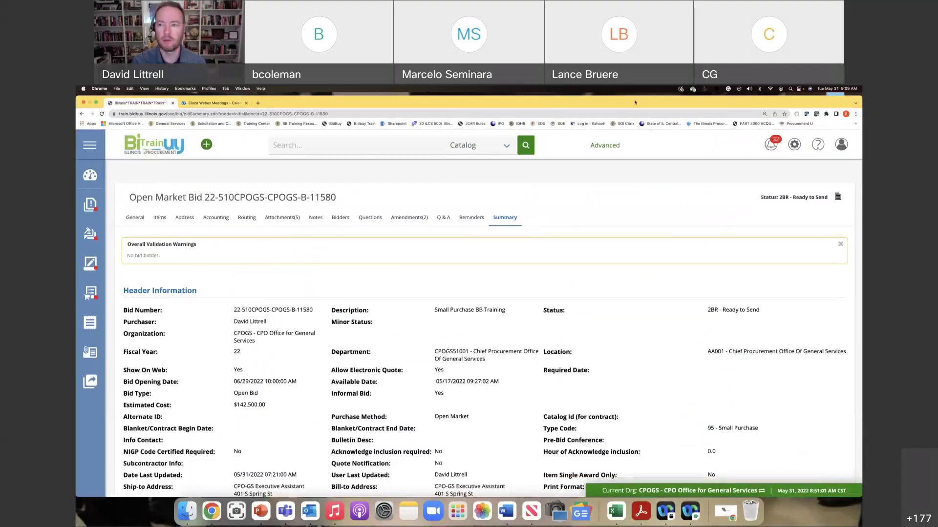
left_click(341, 217)
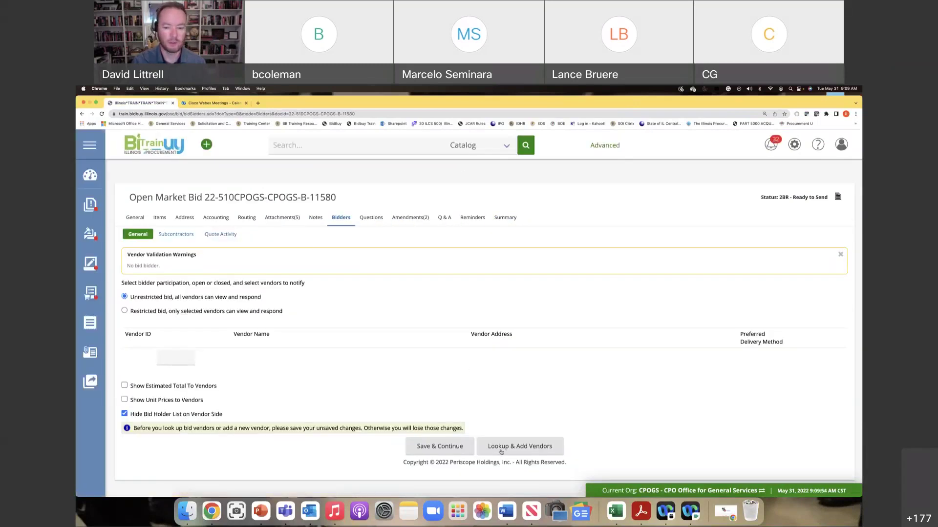
left_click(520, 447)
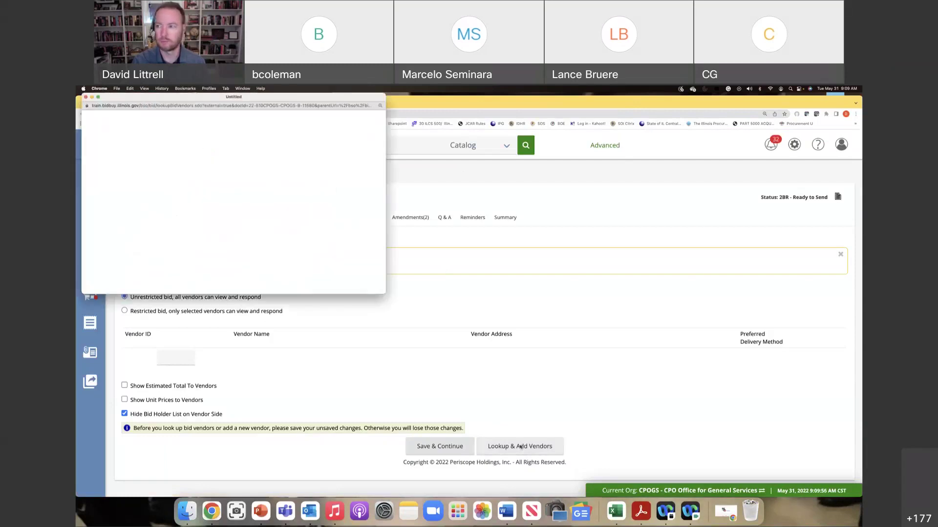
left_click_drag(384, 292, 575, 439)
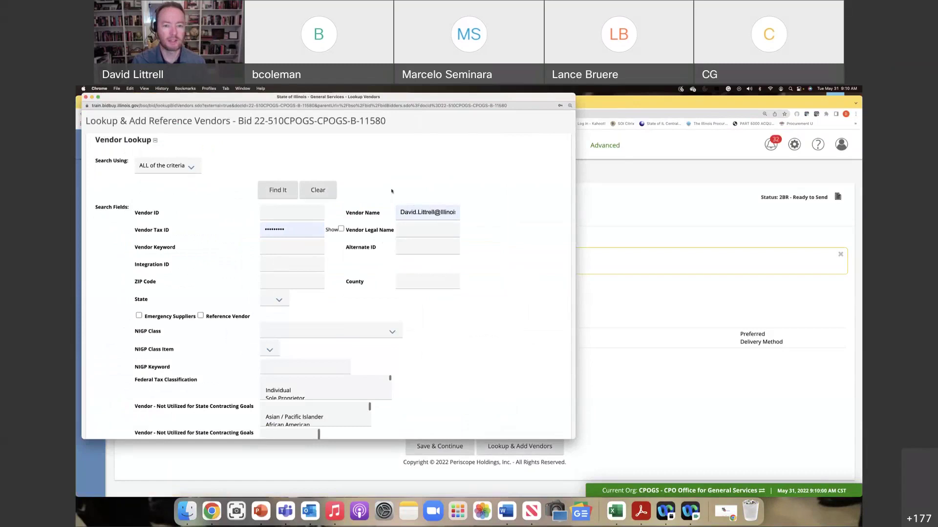
Clear the prefilled lookup criteria and search for vendors in NIGP Class 946 - FINANCIAL SERVICES.
left_click(318, 192)
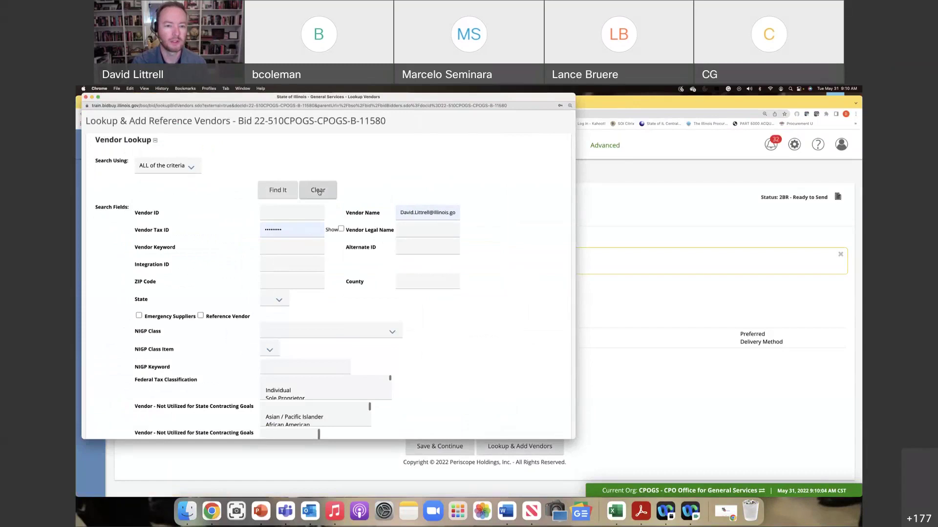
left_click(367, 331)
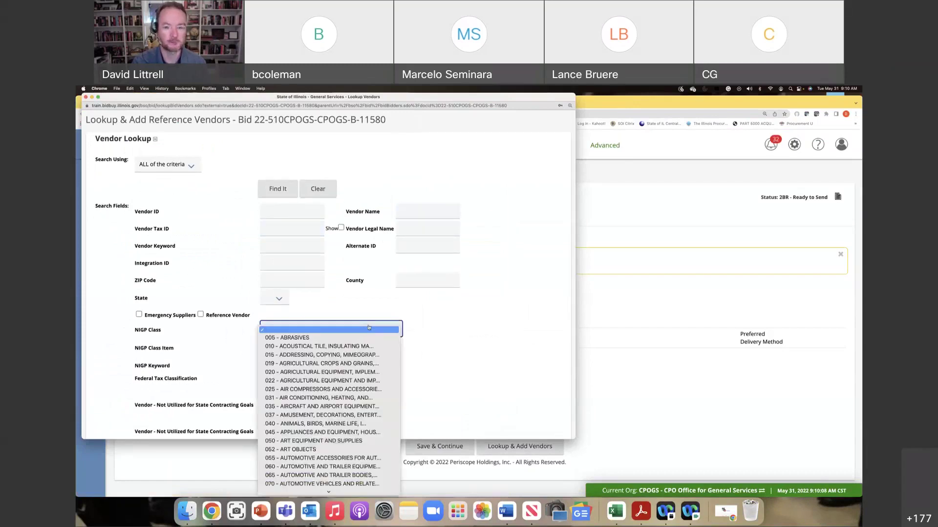
scroll(369, 335, "down", 15)
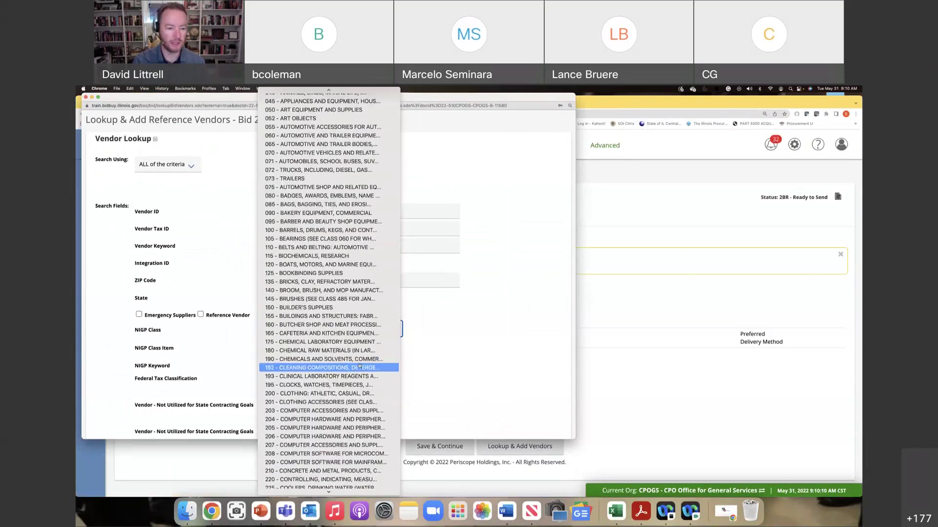
scroll(359, 365, "down", 20)
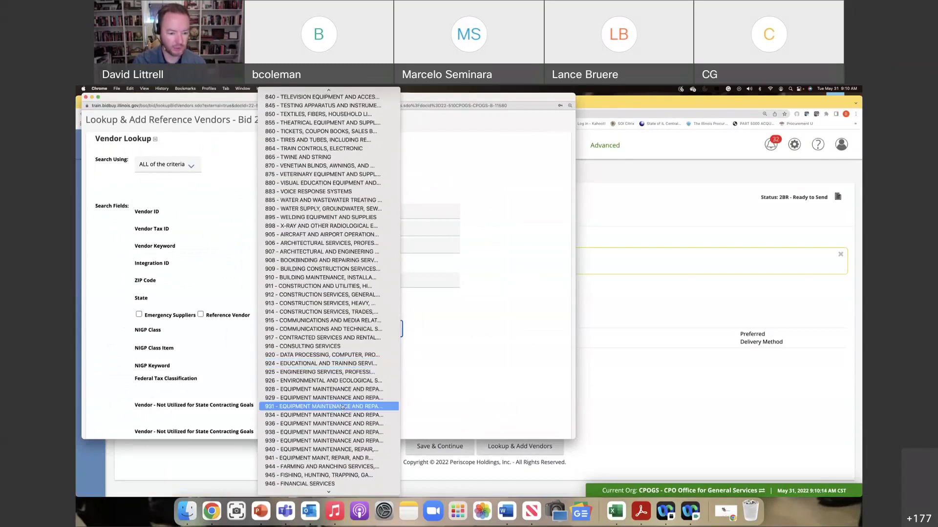
scroll(342, 409, "down", 3)
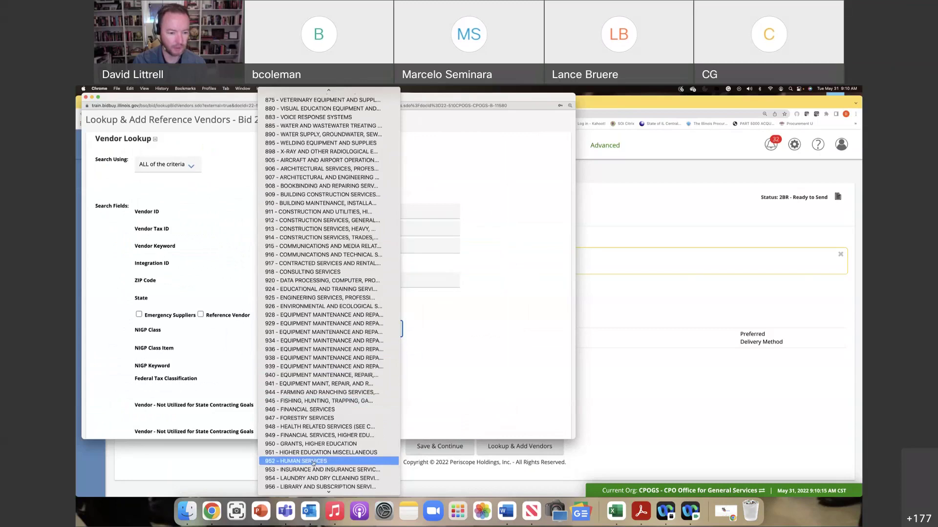
left_click(305, 409)
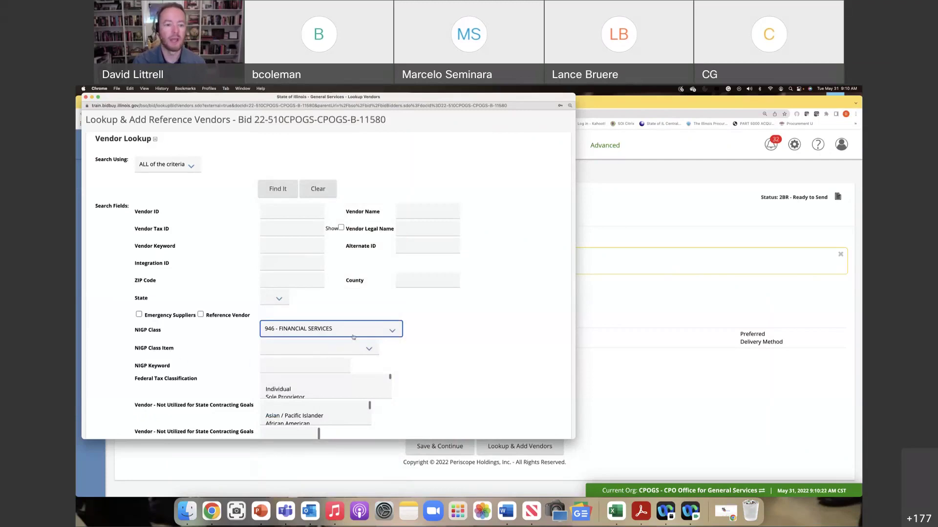
left_click(280, 188)
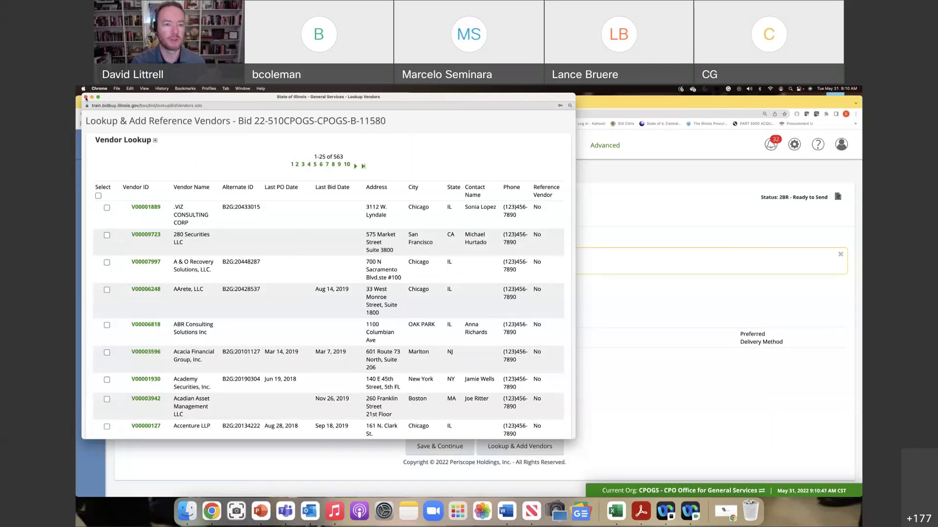
Close the vendor results, reopen the vendor lookup in an enlarged window and clear its prefilled search fields.
left_click(85, 97)
left_click(520, 446)
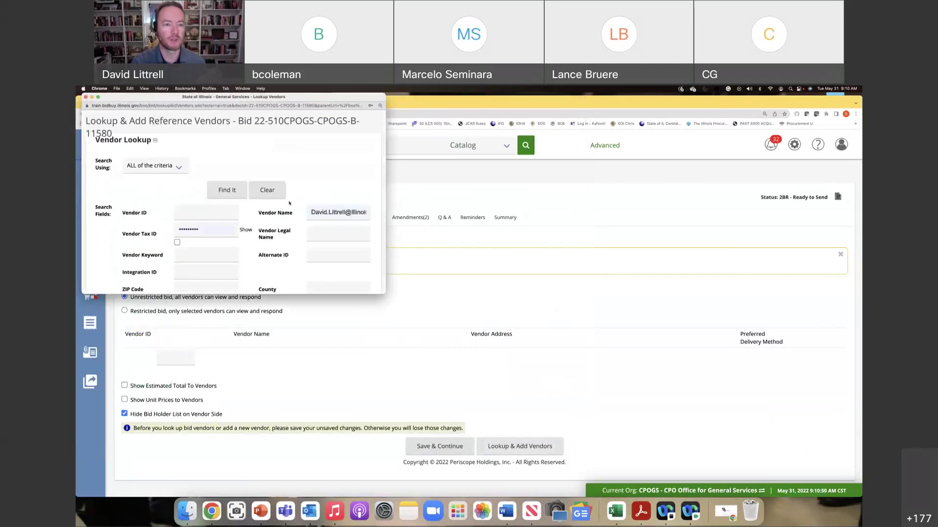
left_click(276, 192)
left_click_drag(384, 293, 575, 473)
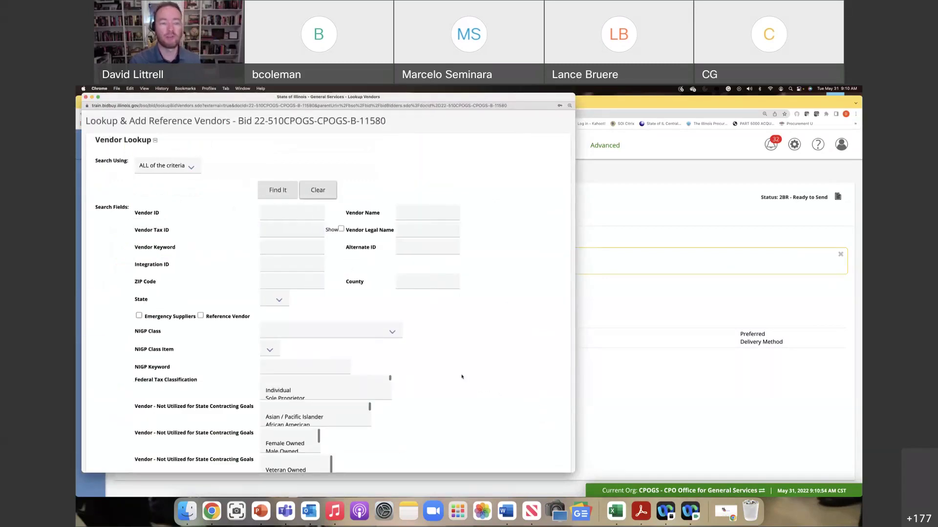
Set the Small Business Set-Aside criterion to Yes and review the other vendor search criteria.
scroll(462, 377, "down", 1)
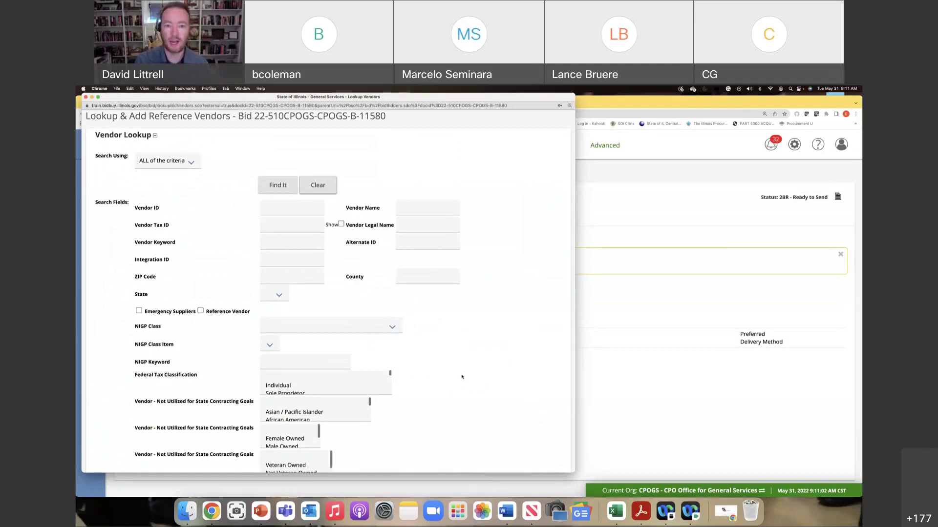
scroll(462, 376, "down", 5)
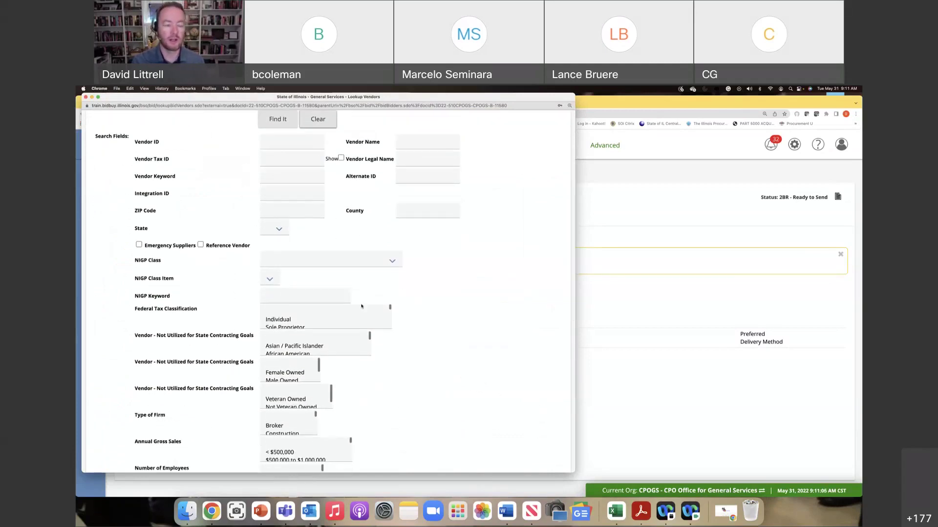
scroll(417, 357, "down", 12)
scroll(417, 357, "down", 9)
left_click(270, 355)
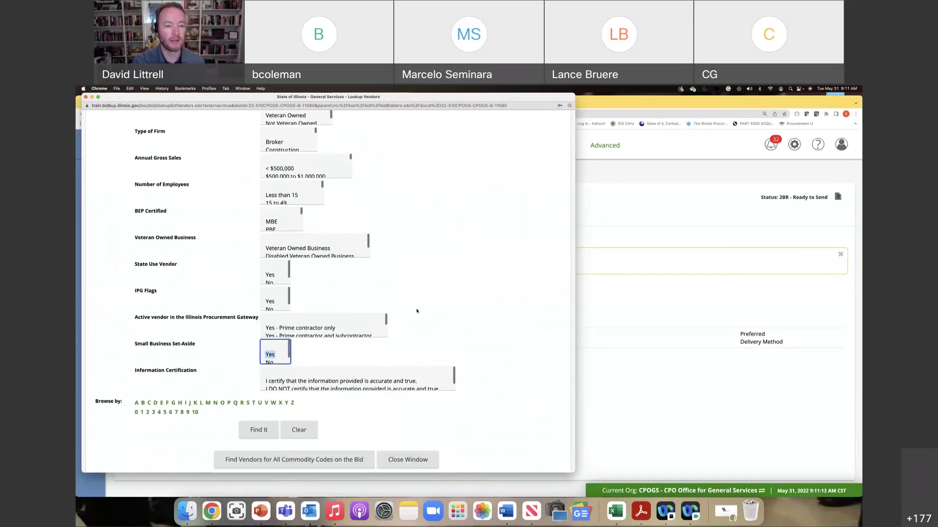
scroll(415, 311, "up", 6)
scroll(450, 308, "up", 14)
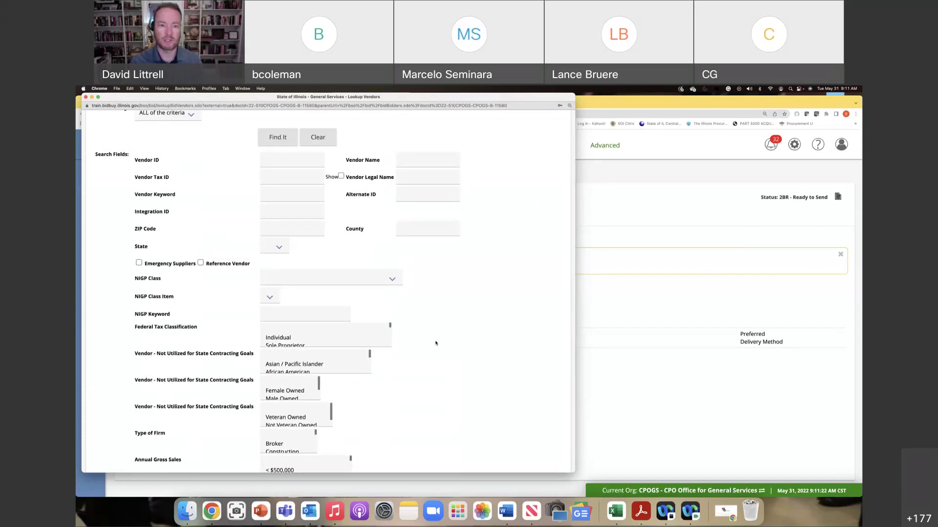
scroll(439, 349, "down", 1)
scroll(439, 349, "down", 10)
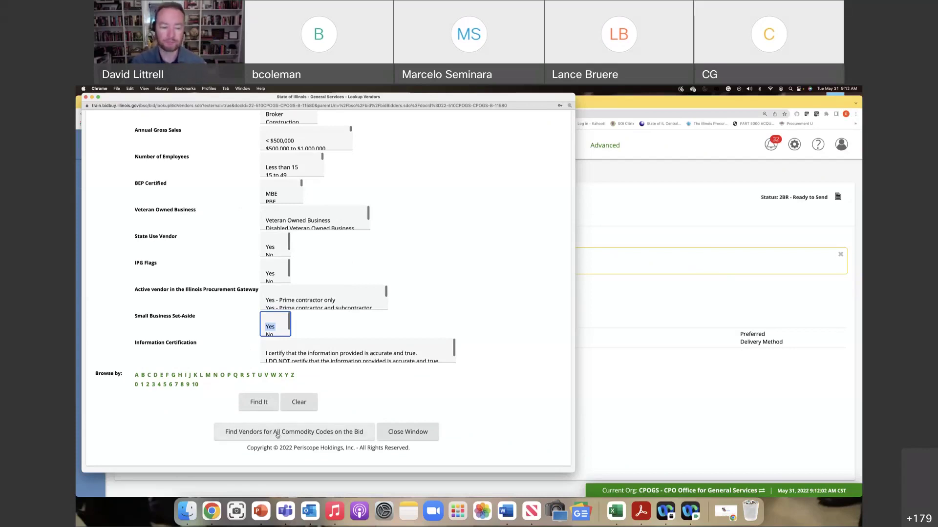
Return to the bid page and examine the full list of items on the bid.
left_click(614, 229)
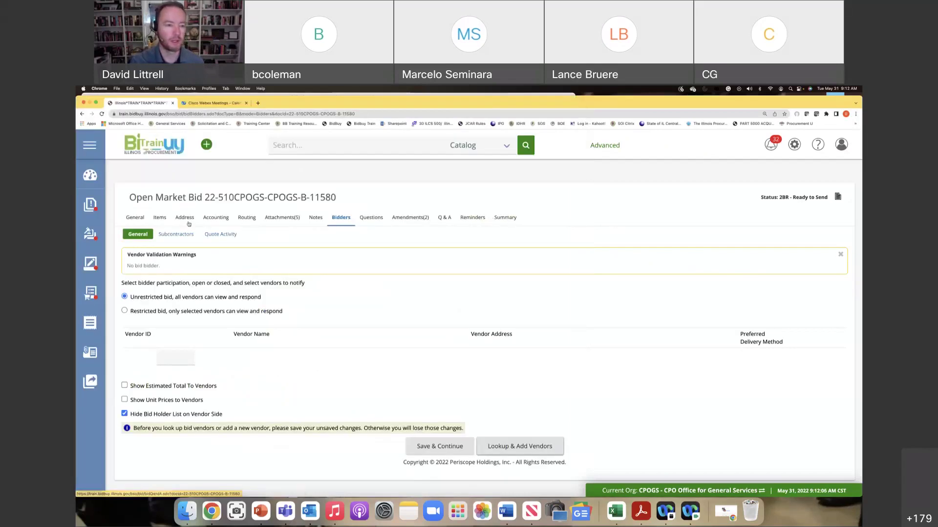
left_click(163, 218)
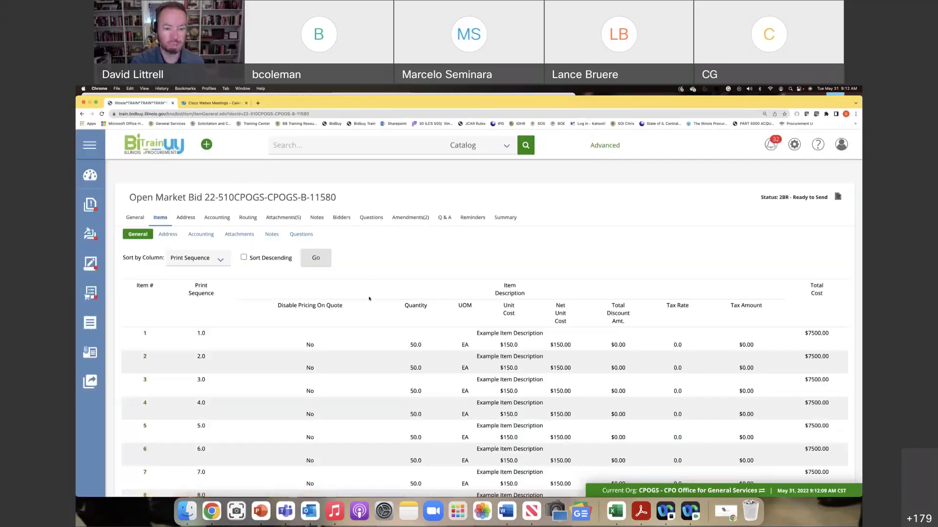
scroll(367, 302, "down", 3)
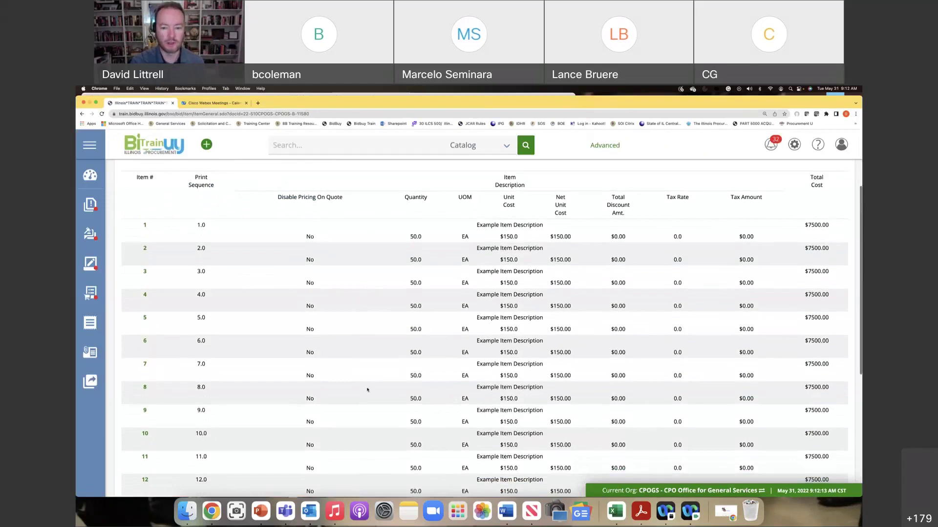
scroll(366, 386, "down", 3)
scroll(365, 347, "down", 3)
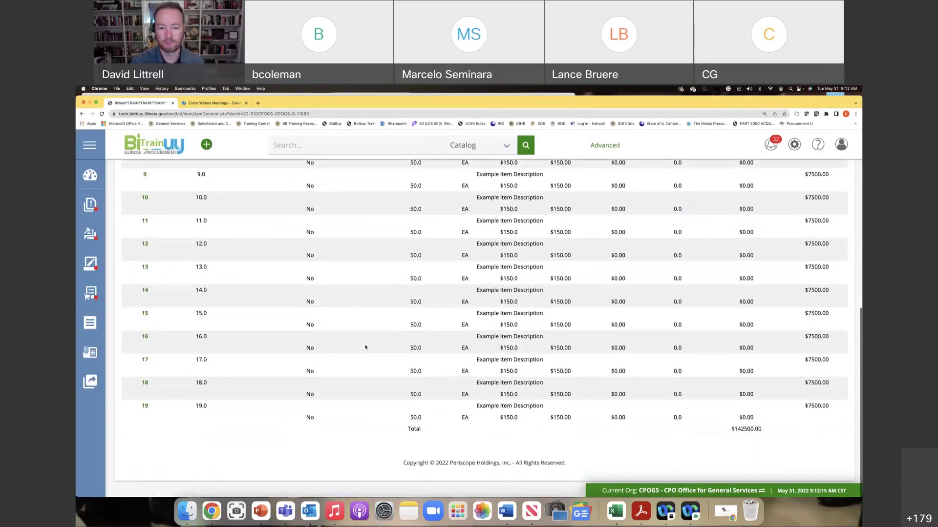
scroll(365, 347, "up", 4)
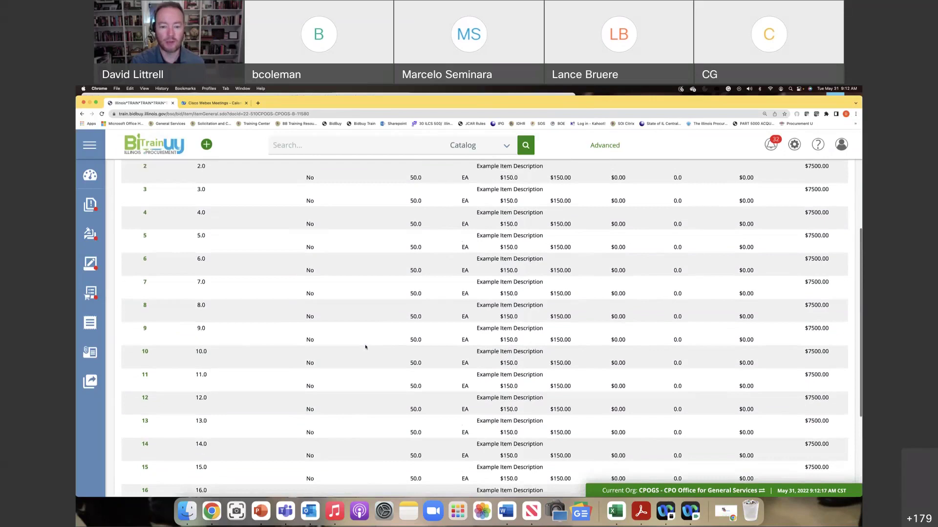
scroll(365, 347, "up", 5)
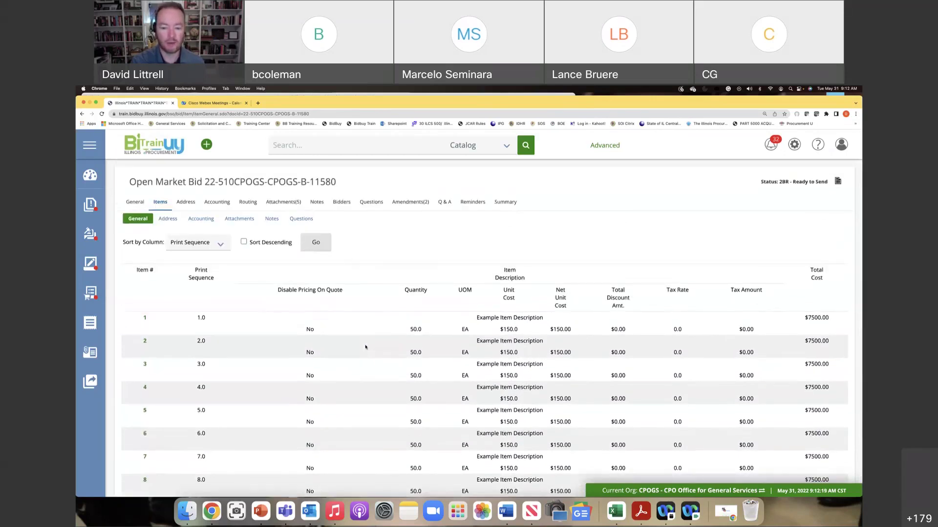
Open Bid Item Upload Template B11580 v22.1 in Excel, highlight the NIGP class and class item codes in O2:P20, and return to the bid page.
left_click(616, 512)
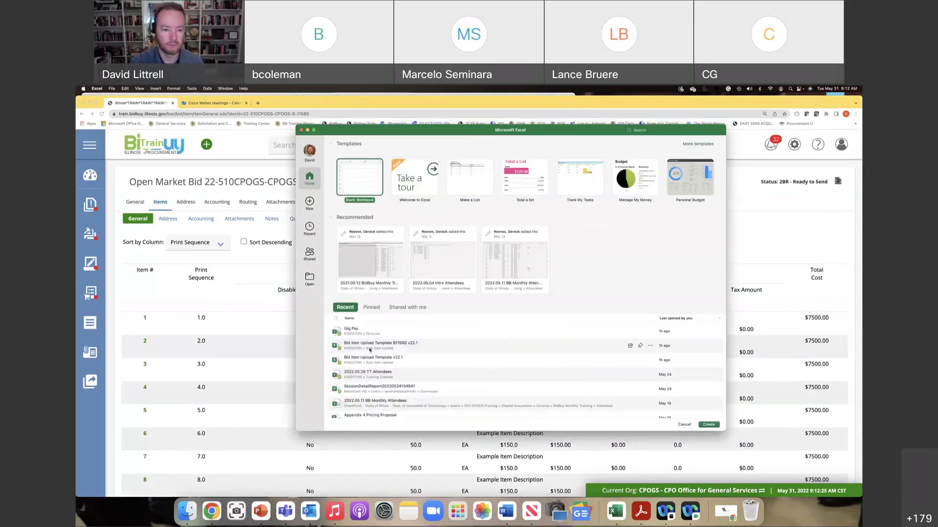
left_click(370, 349)
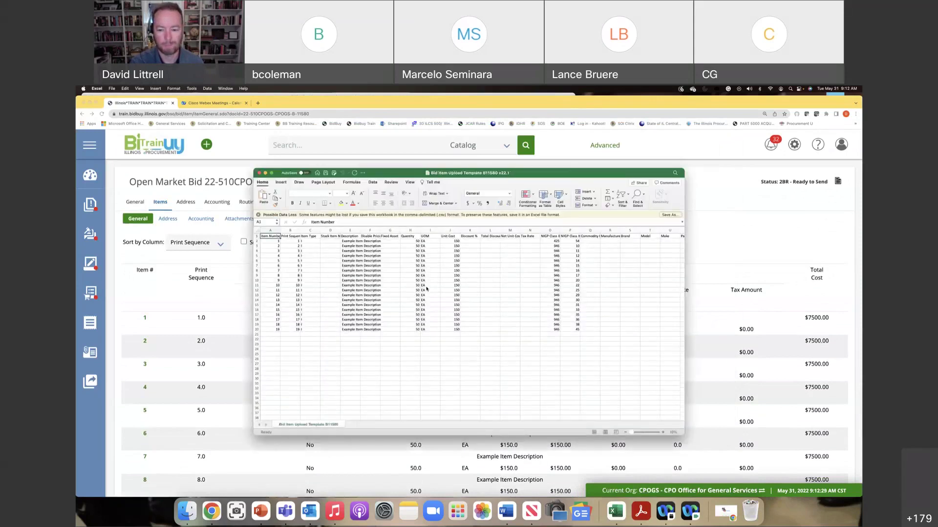
scroll(680, 426, "up", 4)
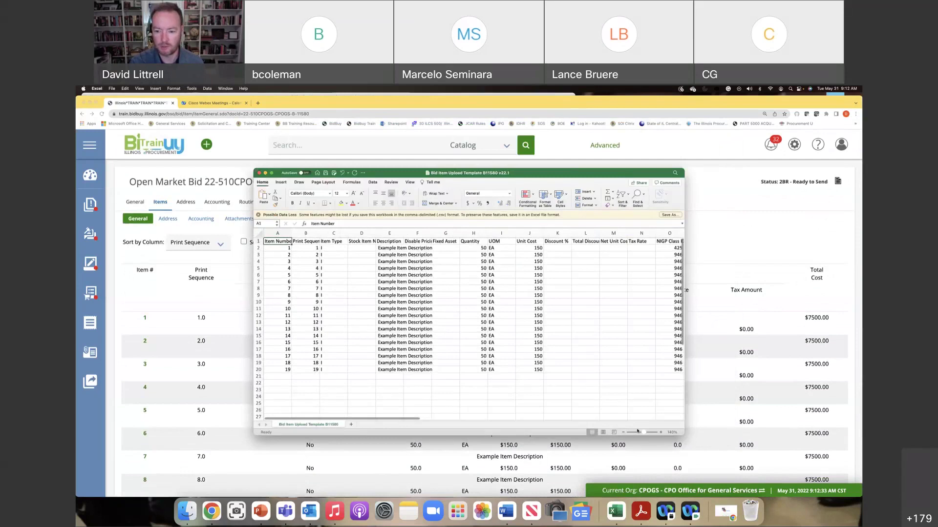
left_click_drag(388, 420, 514, 426)
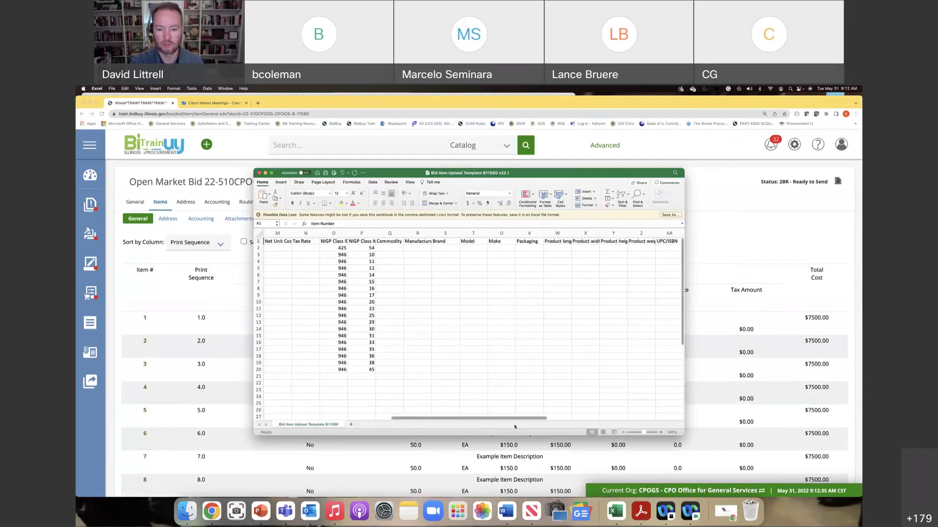
left_click_drag(340, 248, 365, 370)
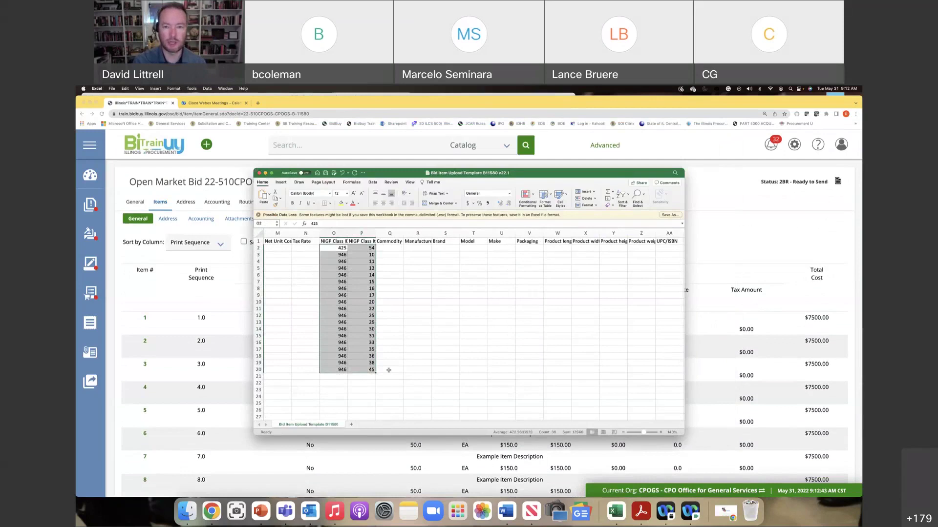
left_click(702, 199)
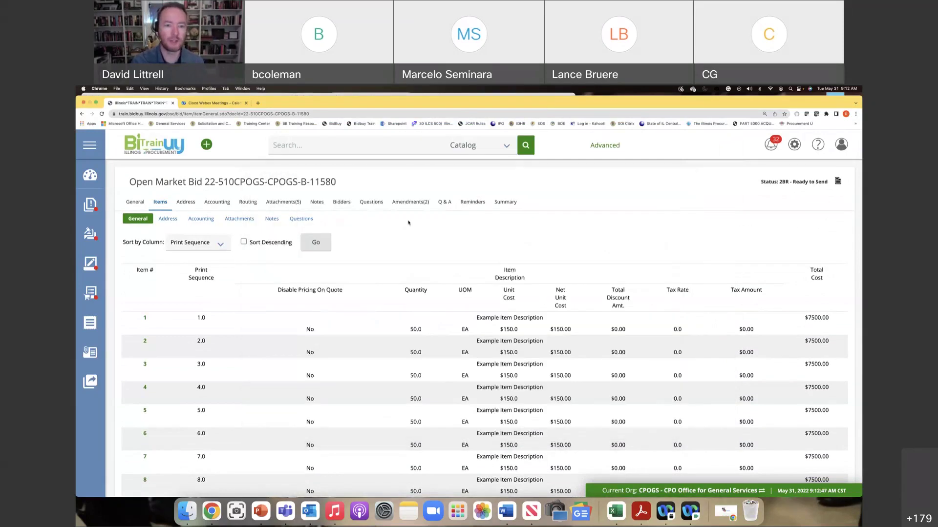
Return to the bid's vendor lookup, clear the Small Business Set-Aside criterion and find vendors for all commodity codes on the bid.
left_click(342, 202)
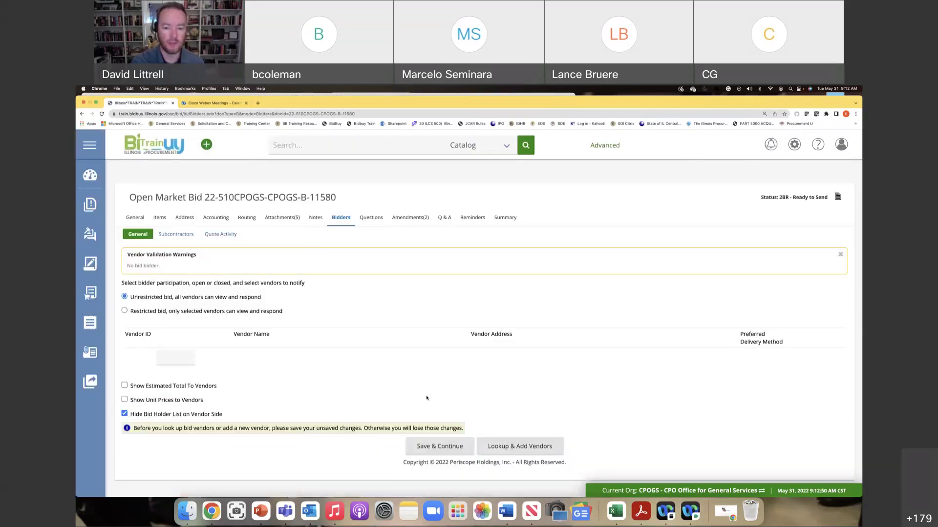
left_click(275, 319)
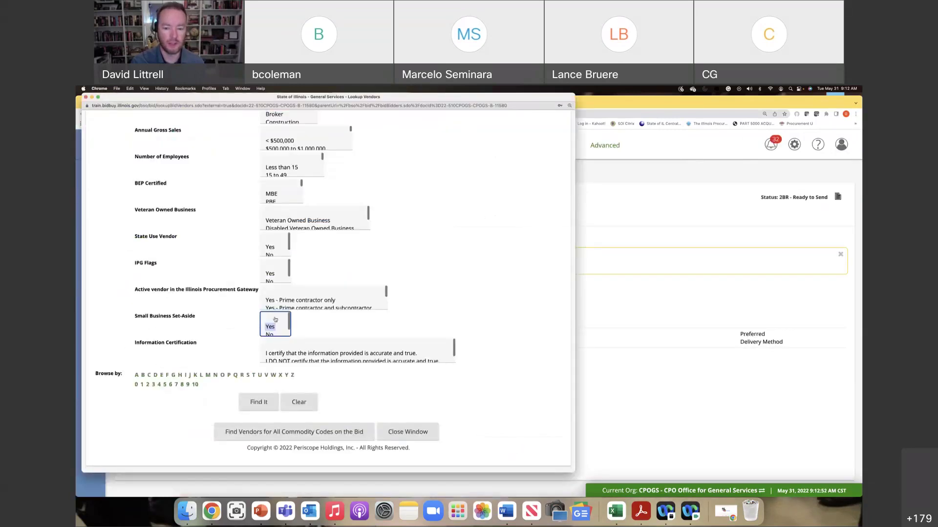
left_click(319, 191)
scroll(428, 354, "down", 7)
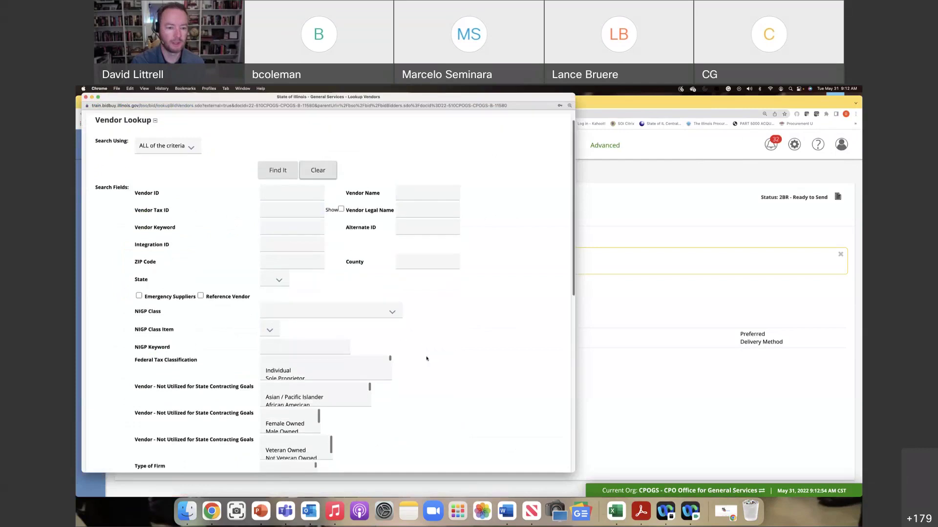
scroll(429, 352, "down", 1)
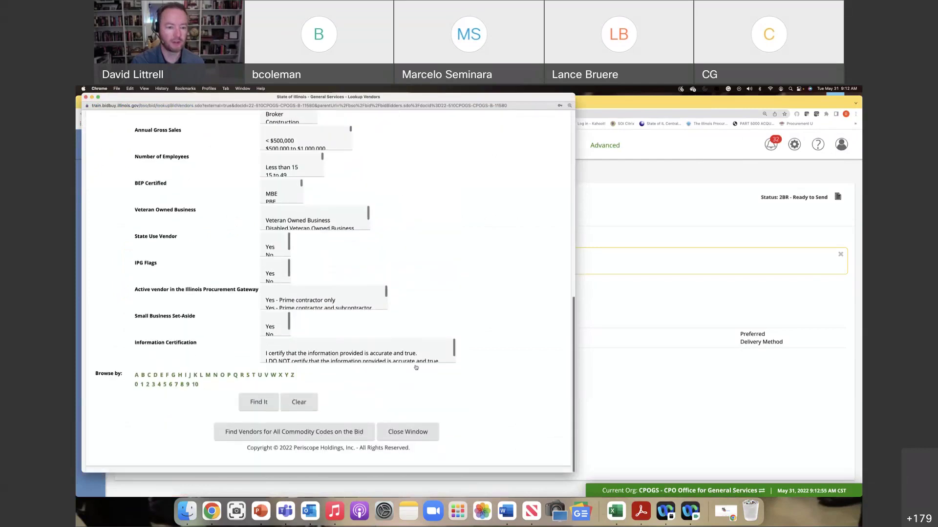
left_click(302, 432)
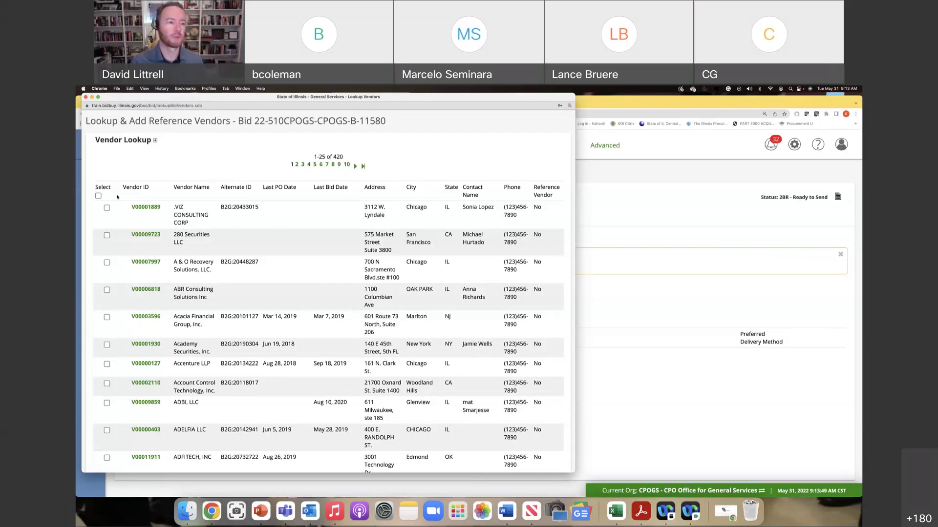
Close the commodity-code vendor results and reopen the vendor lookup in a larger window with its prefilled search fields cleared.
left_click(86, 97)
left_click(550, 442)
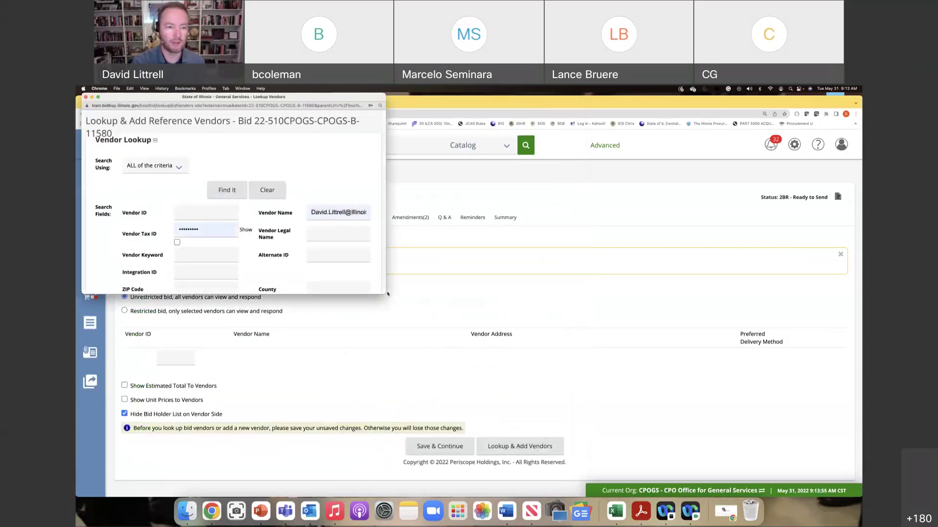
left_click_drag(386, 294, 509, 437)
left_click(329, 191)
Search for vendors in NIGP class 946 - FINANCIAL SERVICES without a class item, review the matches and close the lookup.
scroll(361, 254, "down", 2)
left_click(389, 290)
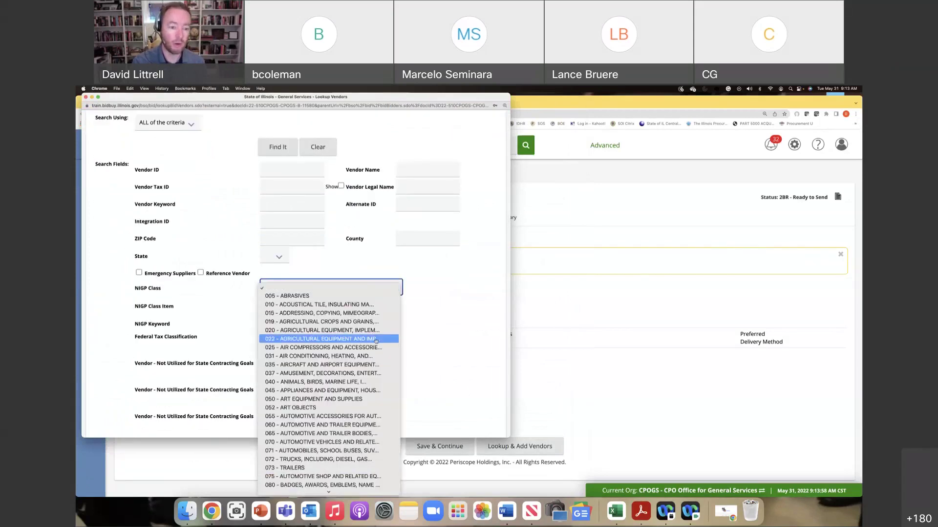
scroll(372, 342, "down", 10)
scroll(372, 347, "down", 10)
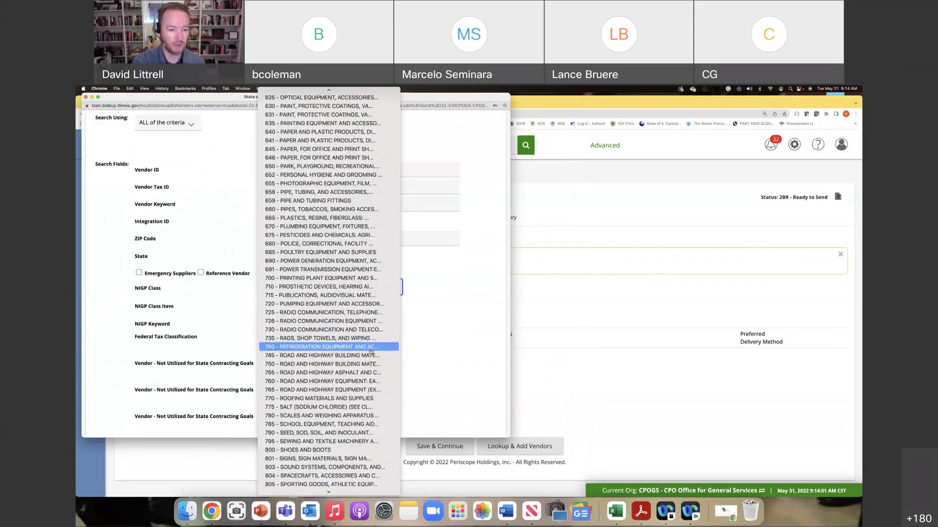
scroll(342, 420, "down", 5)
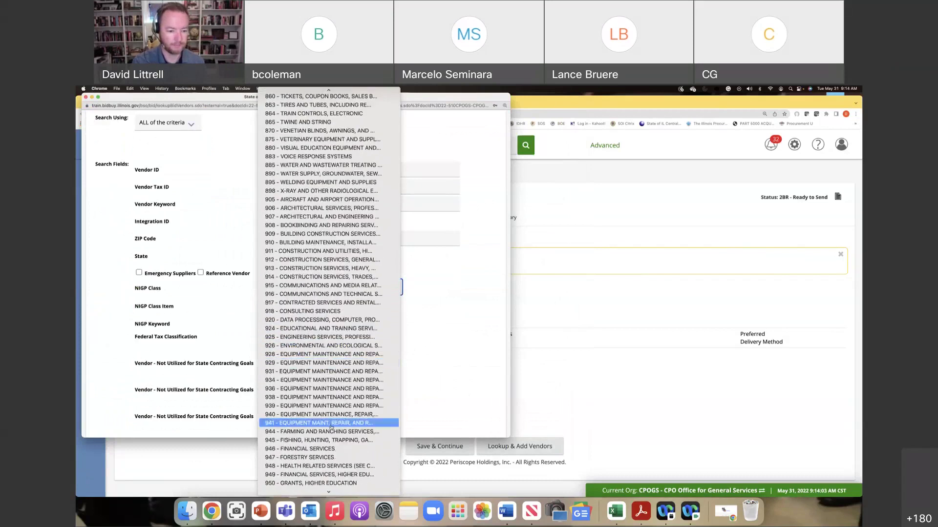
left_click(313, 445)
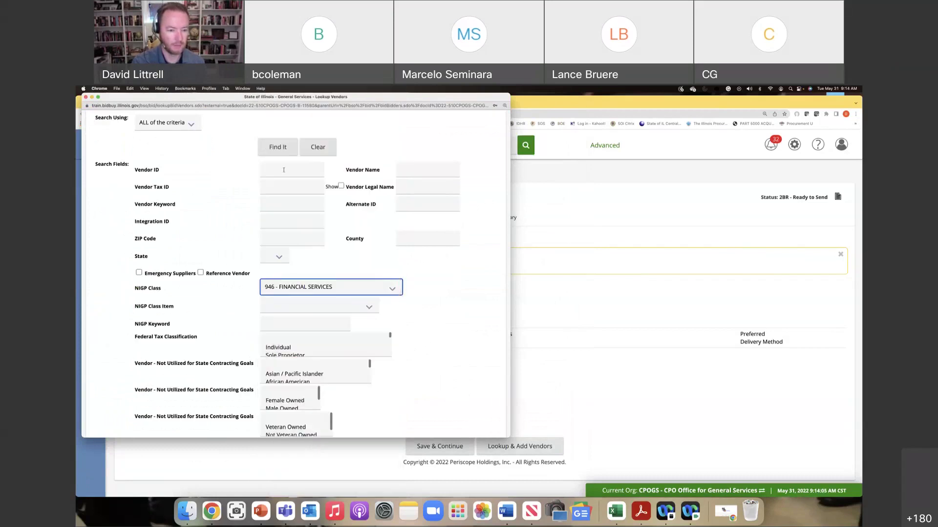
left_click(277, 147)
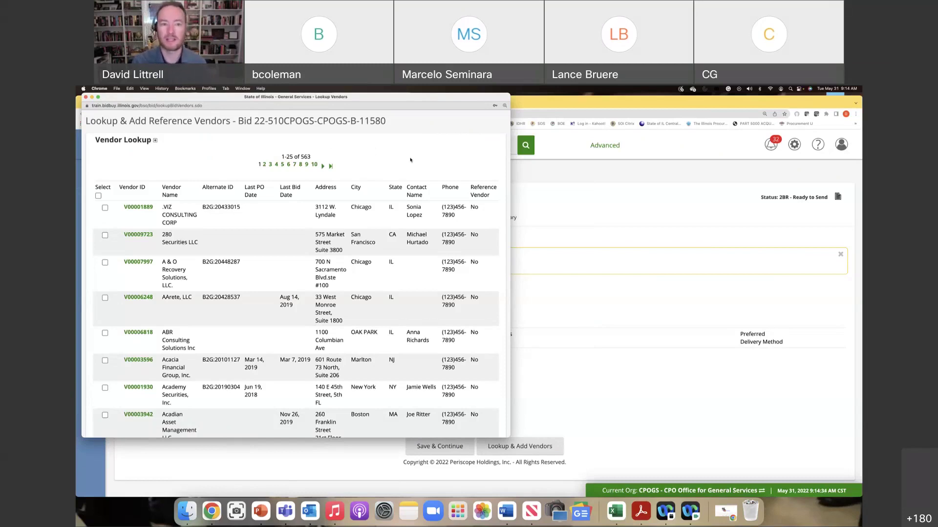
left_click(86, 97)
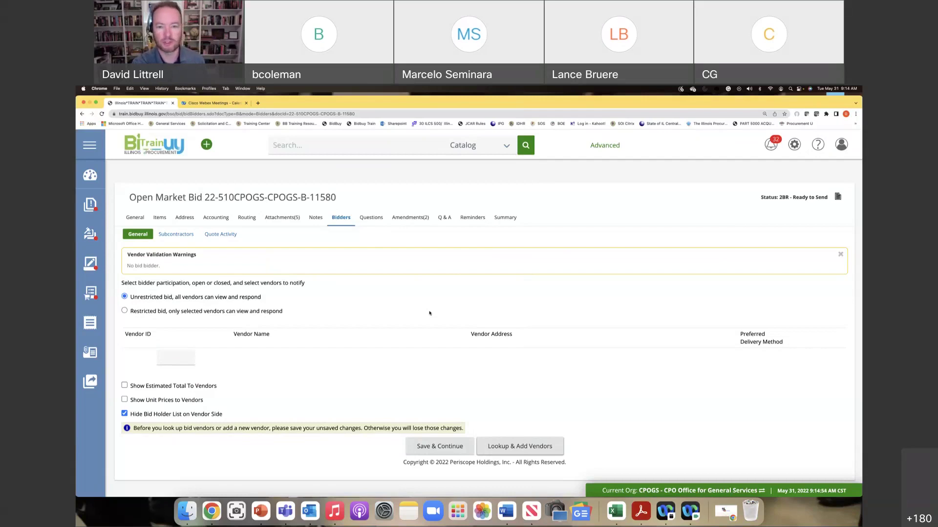
Switch to PowerPoint and present from the Adding Bidders by NIGP Class slide, advancing to the Introduction to Illinois Procurement Course slide's first covered topic.
left_click(261, 511)
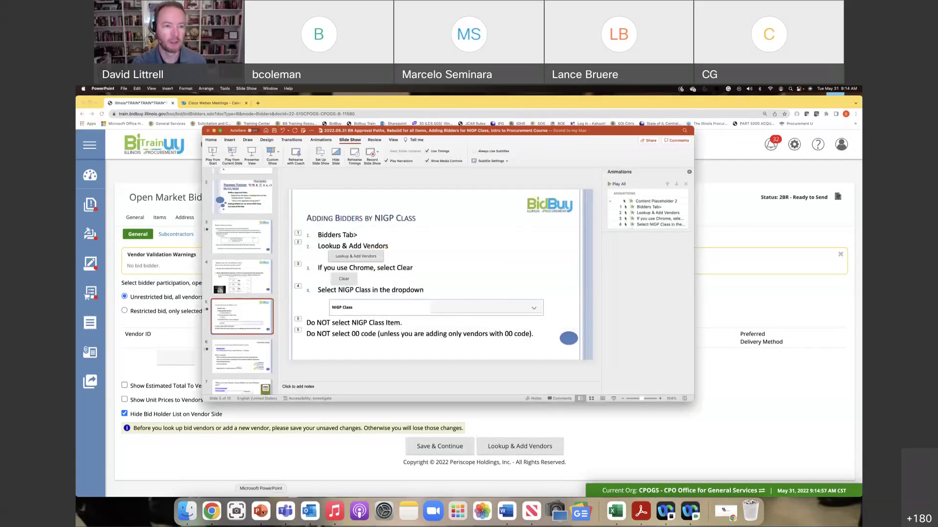
left_click(232, 156)
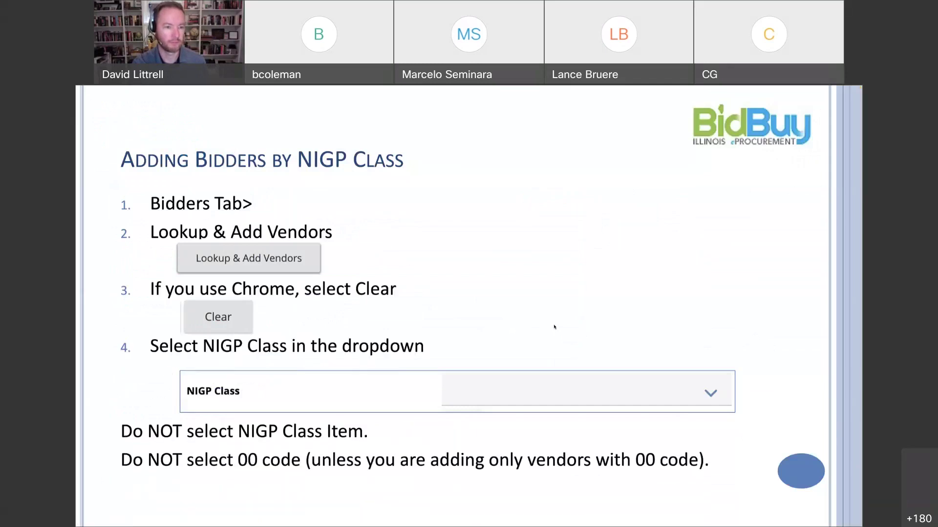
key("Right")
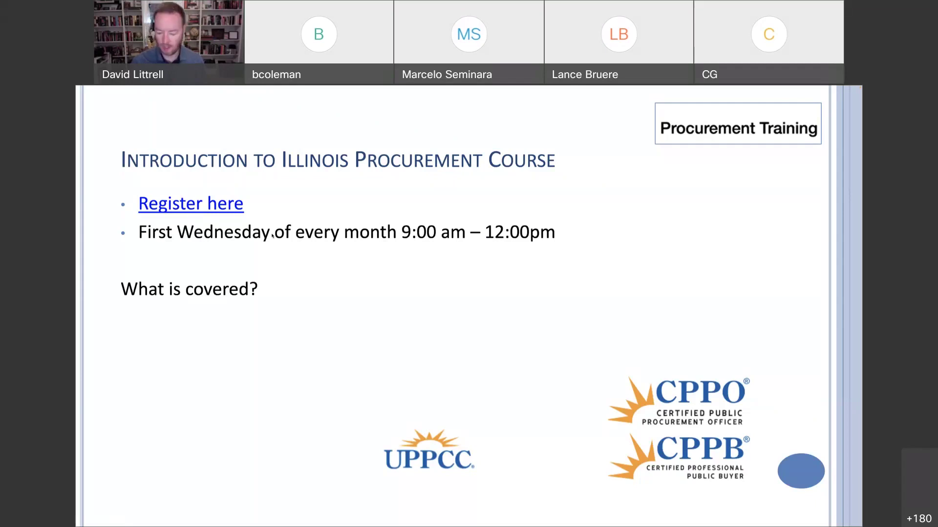
key("Right")
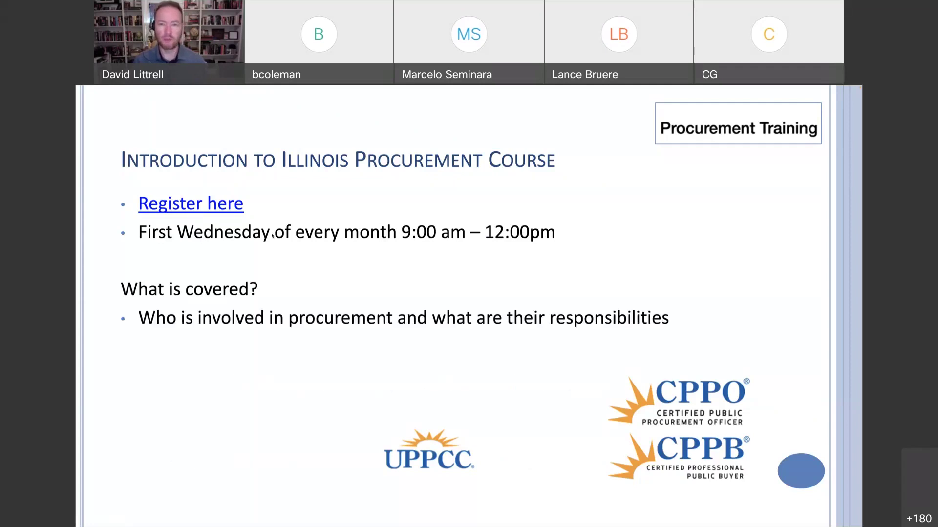